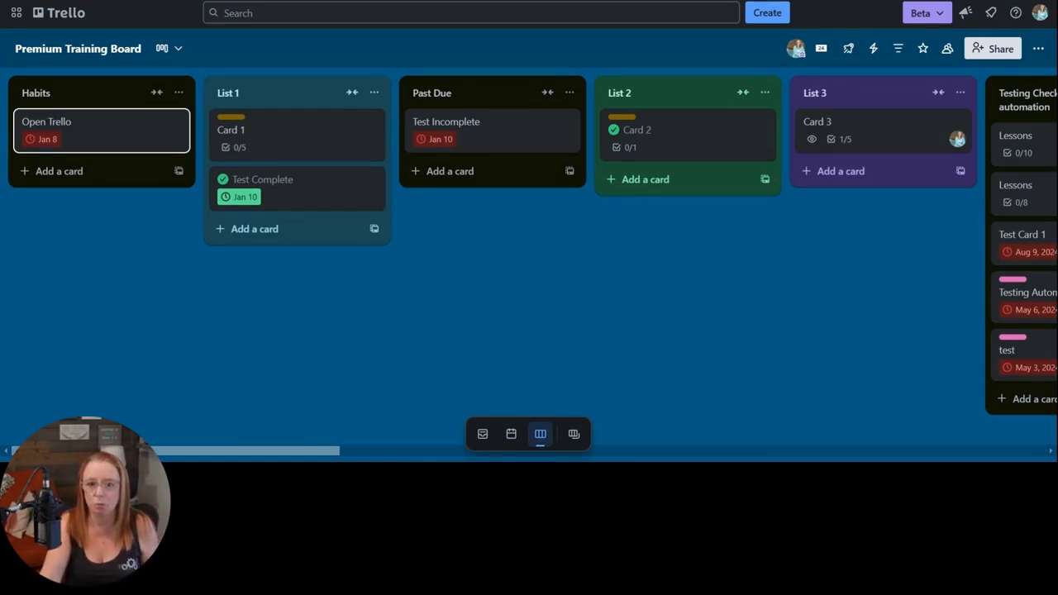
# Focus the Test Incomplete card, then browse the board switcher list and its workspace filter, keeping all boards.
pyautogui.press('Right')
pyautogui.press('Right')
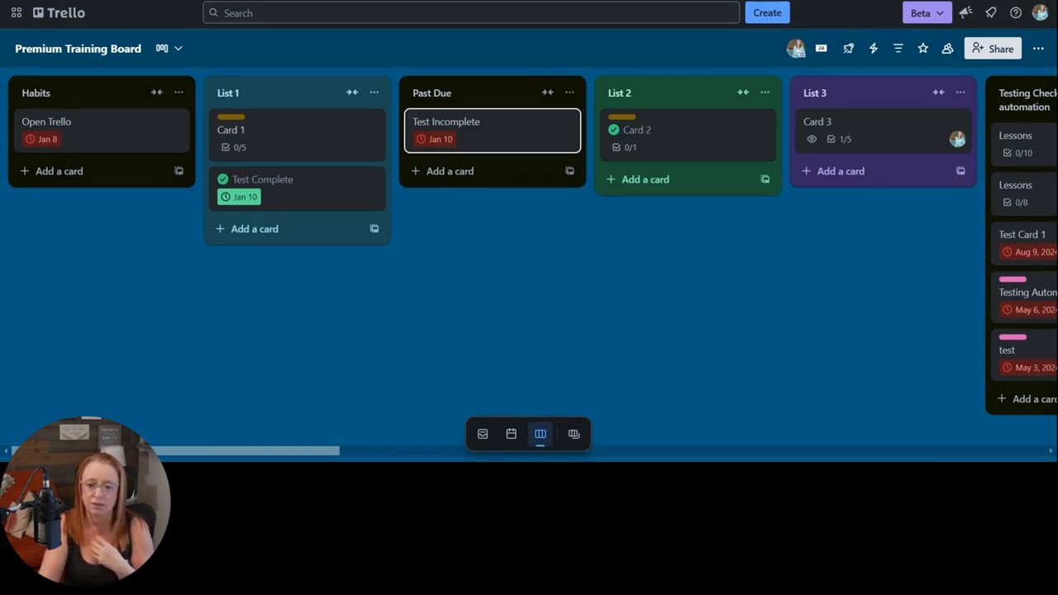
pyautogui.click(568, 435)
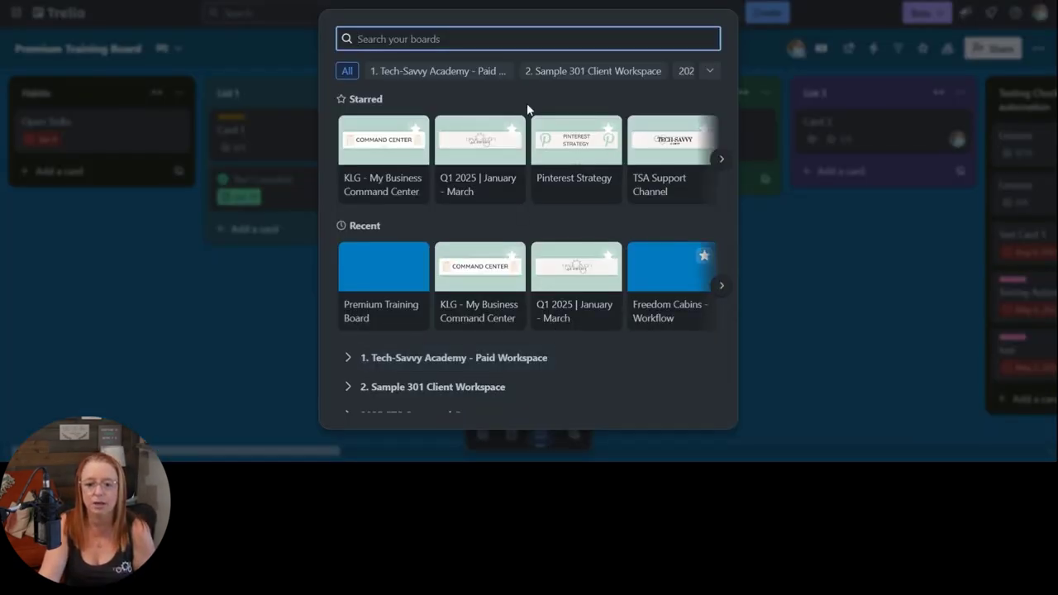
pyautogui.scroll(-5, 531, 136)
pyautogui.scroll(5, 533, 135)
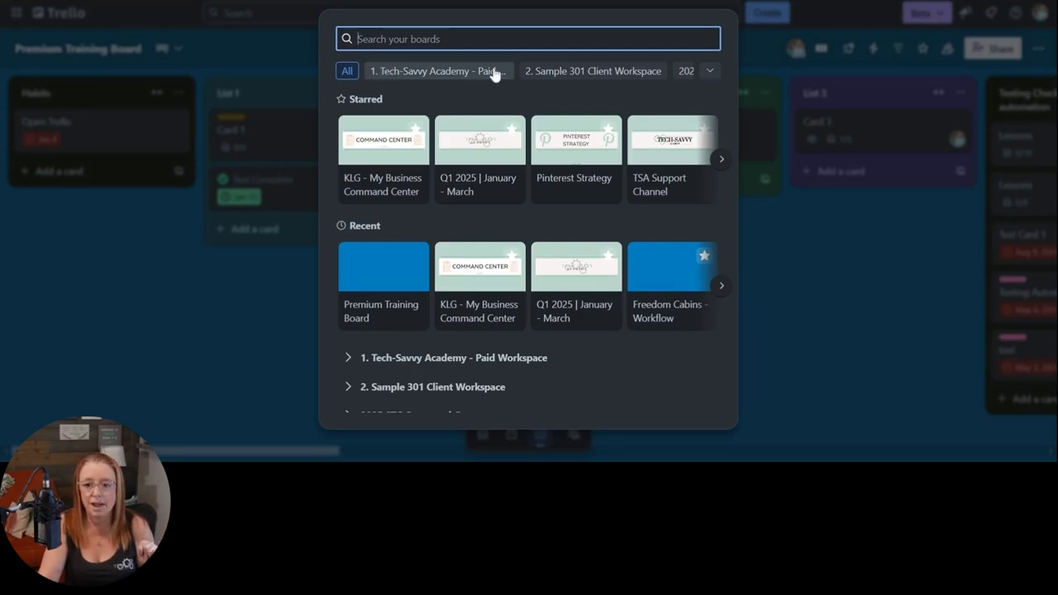
pyautogui.click(708, 72)
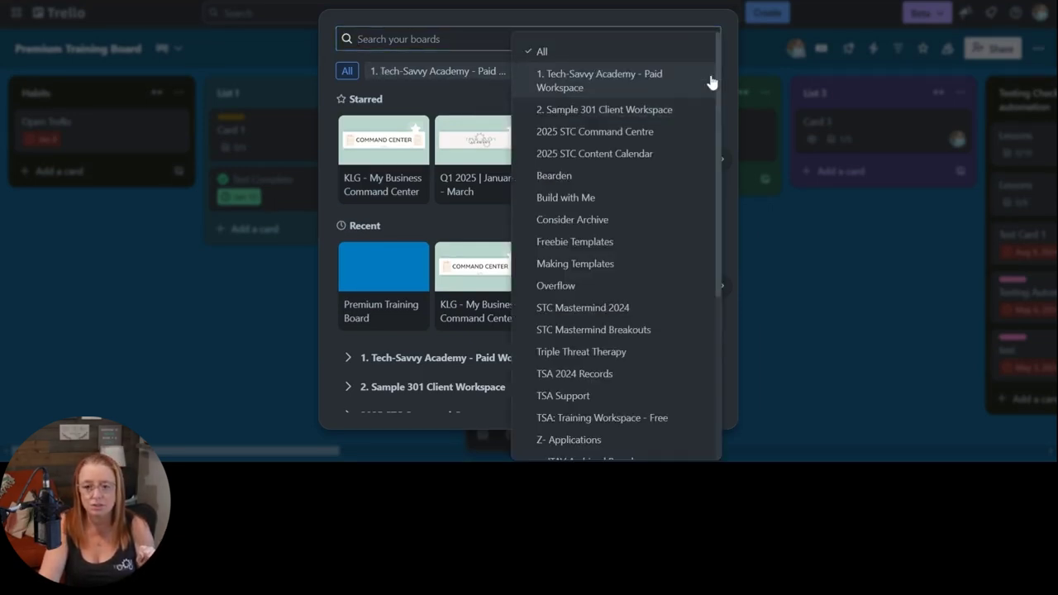
pyautogui.click(491, 99)
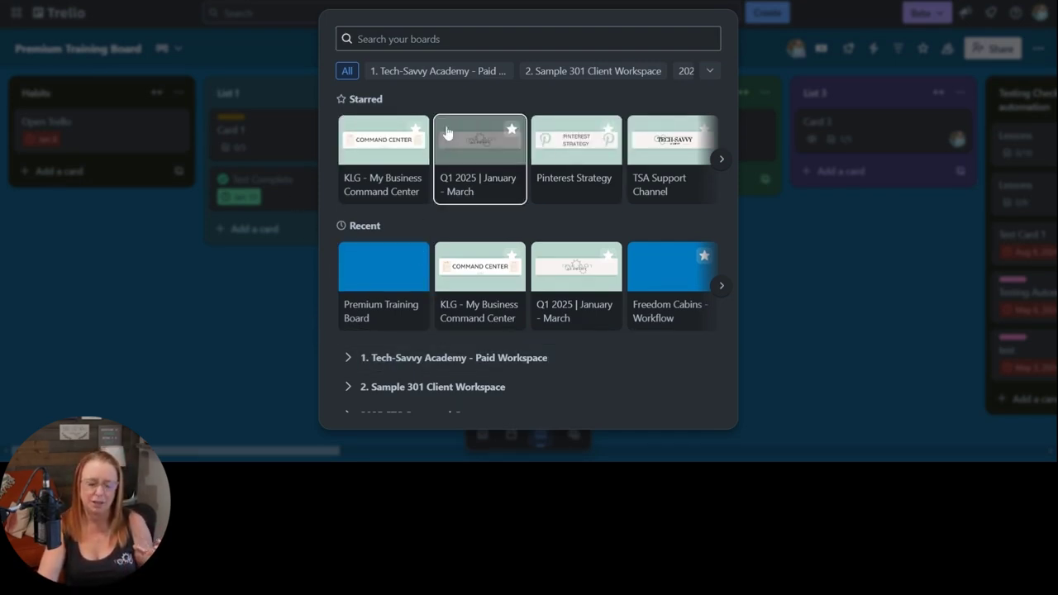
# Page back and forth through the starred boards in the board switcher, then close it.
pyautogui.click(358, 39)
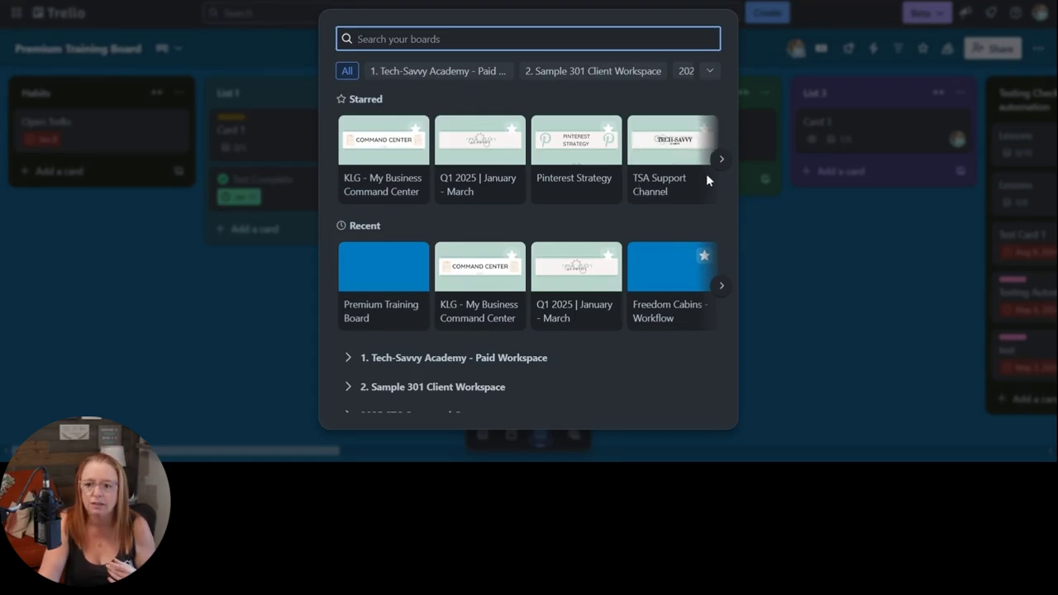
pyautogui.click(721, 160)
pyautogui.click(722, 159)
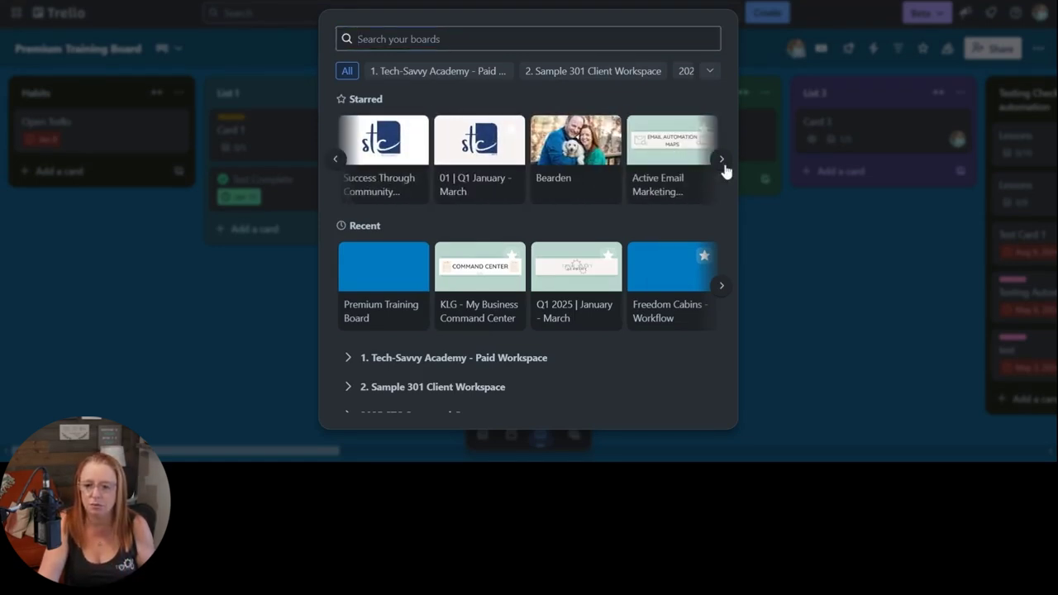
pyautogui.click(722, 162)
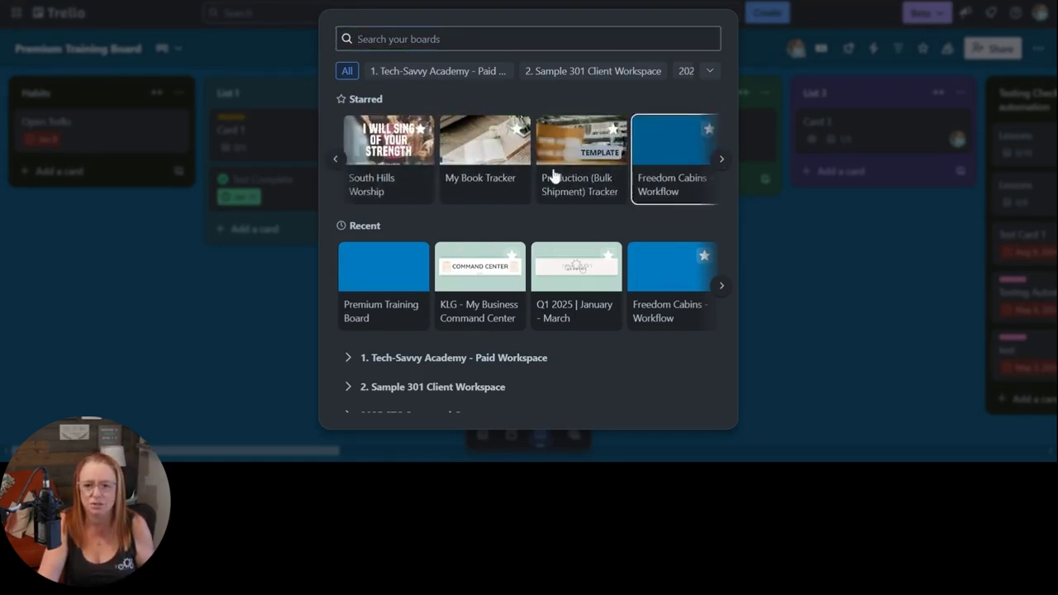
pyautogui.click(341, 157)
pyautogui.click(334, 159)
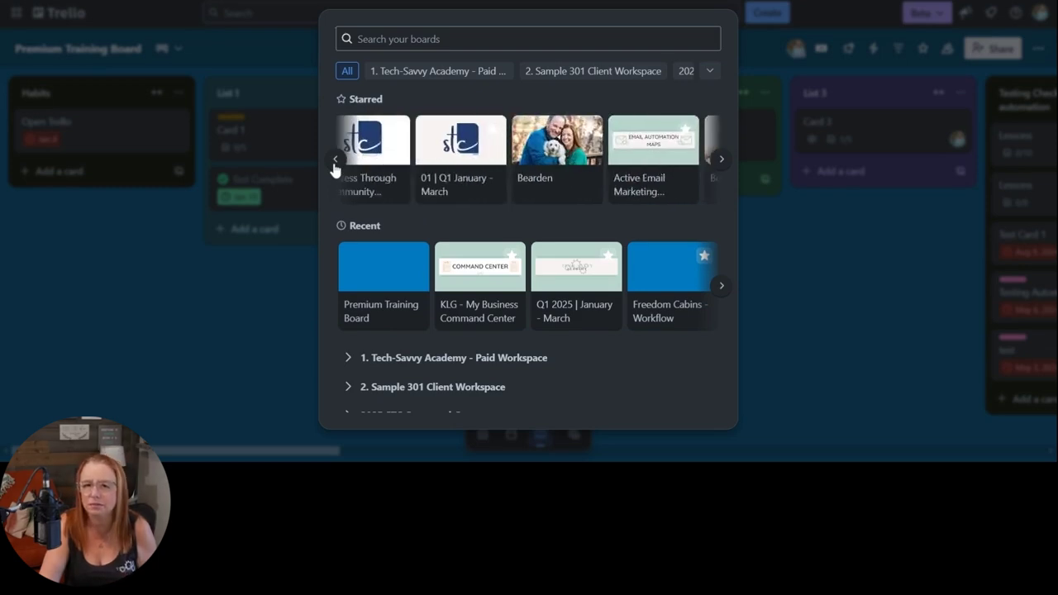
pyautogui.click(865, 262)
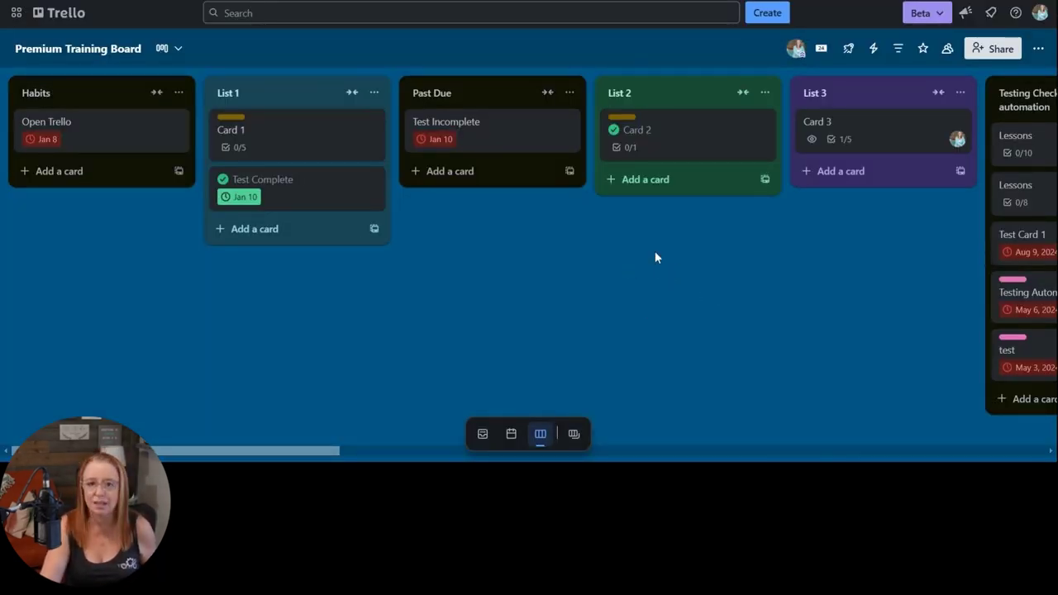
pyautogui.press('b')
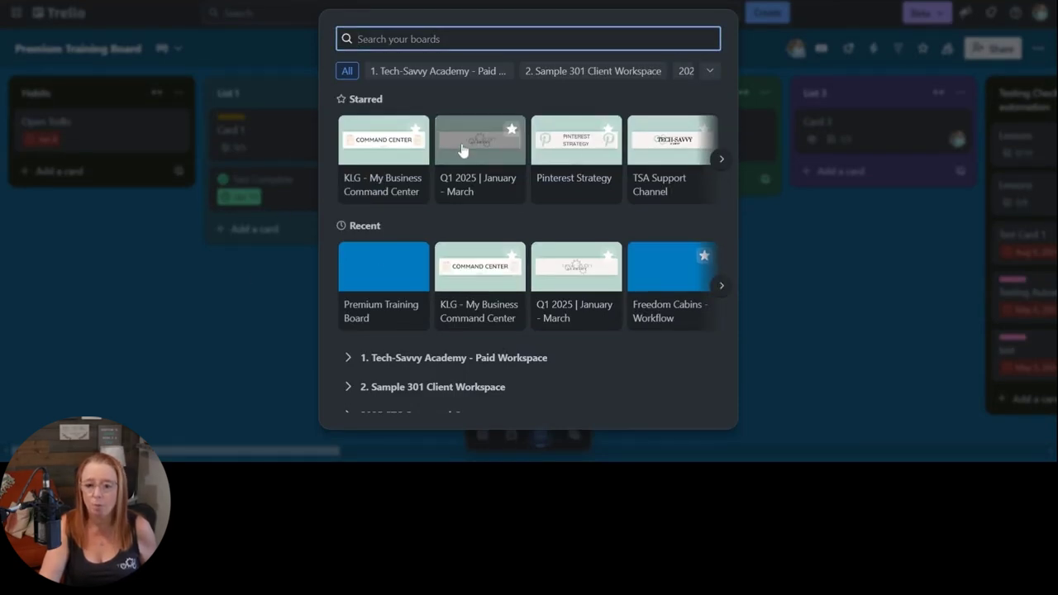
pyautogui.click(803, 241)
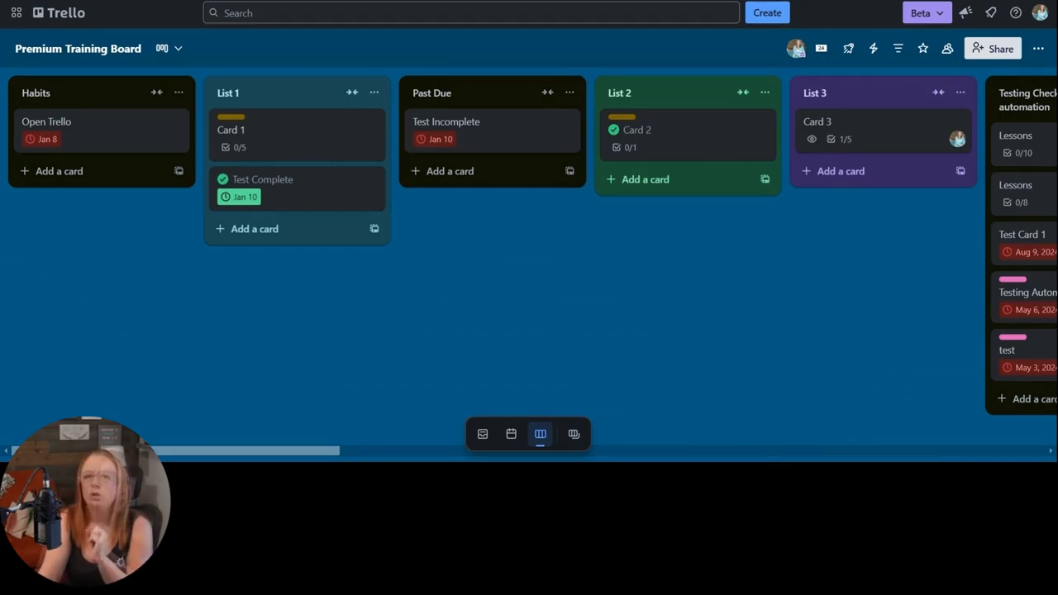
# Show the Inbox beside the Premium Training Board, then hide the board so the empty Inbox fills the window.
pyautogui.click(482, 434)
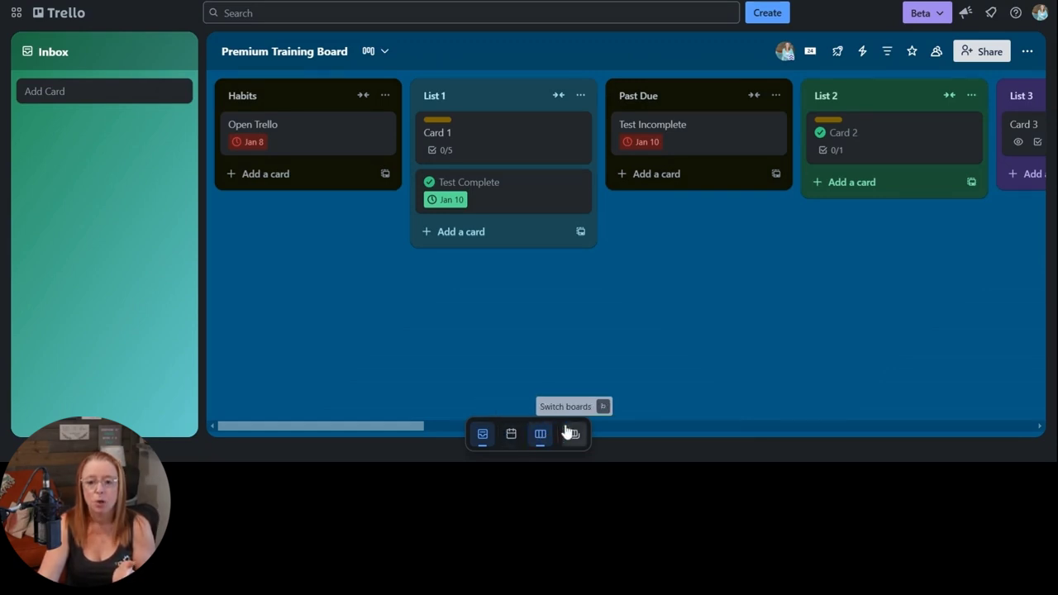
pyautogui.click(488, 434)
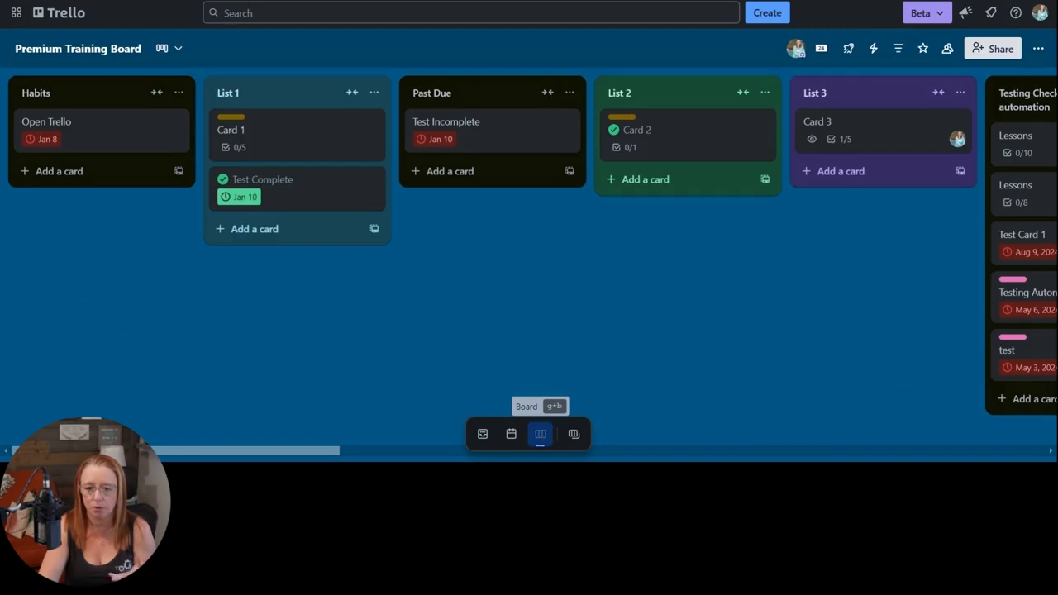
pyautogui.click(484, 434)
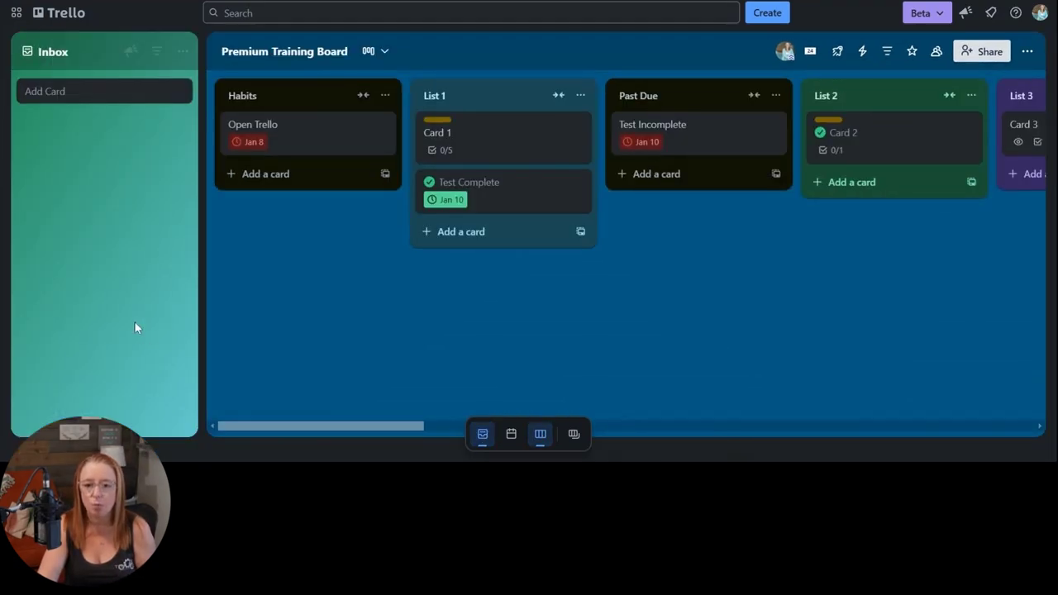
pyautogui.click(539, 435)
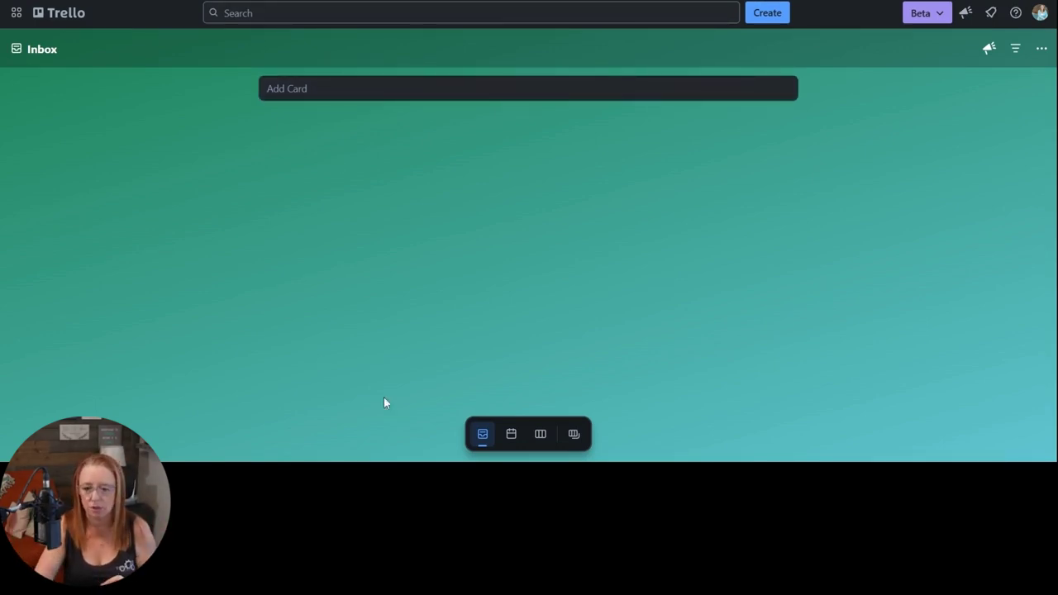
# Close the Inbox to restore the board, then show the Planner calendar beside it.
pyautogui.click(482, 434)
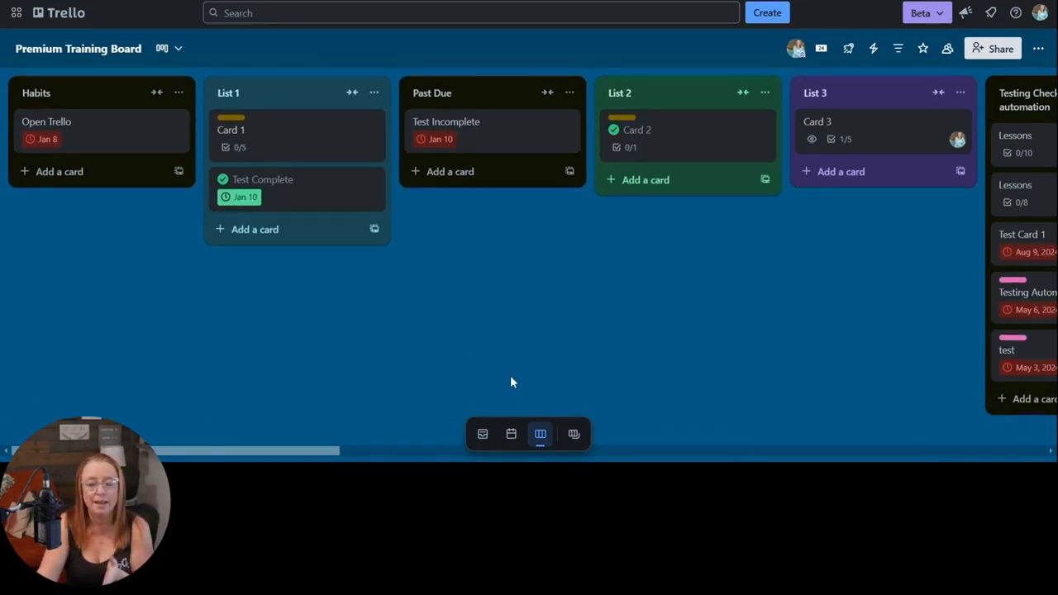
pyautogui.click(512, 434)
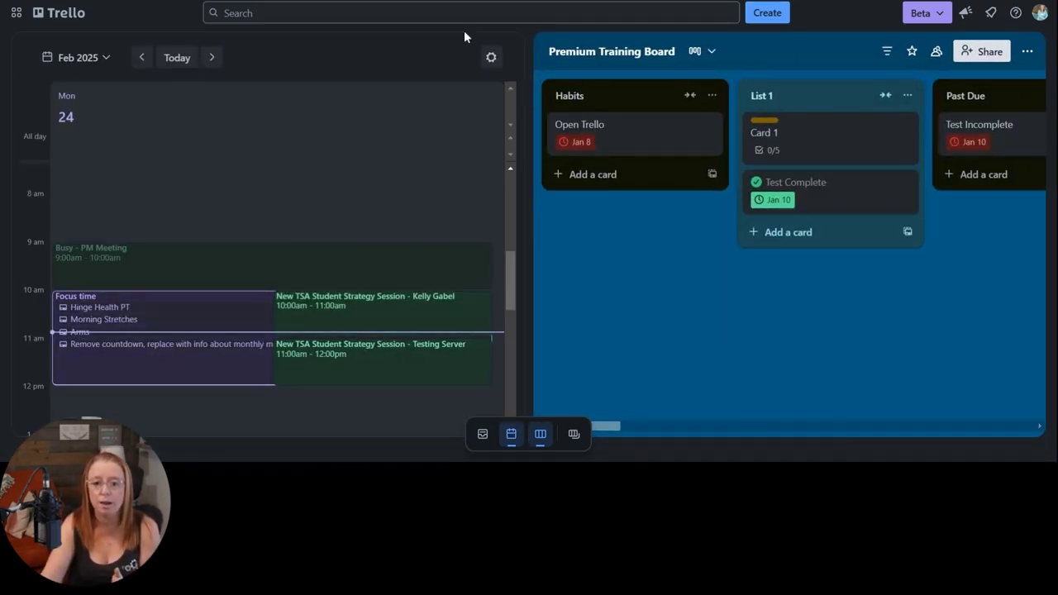
pyautogui.click(494, 60)
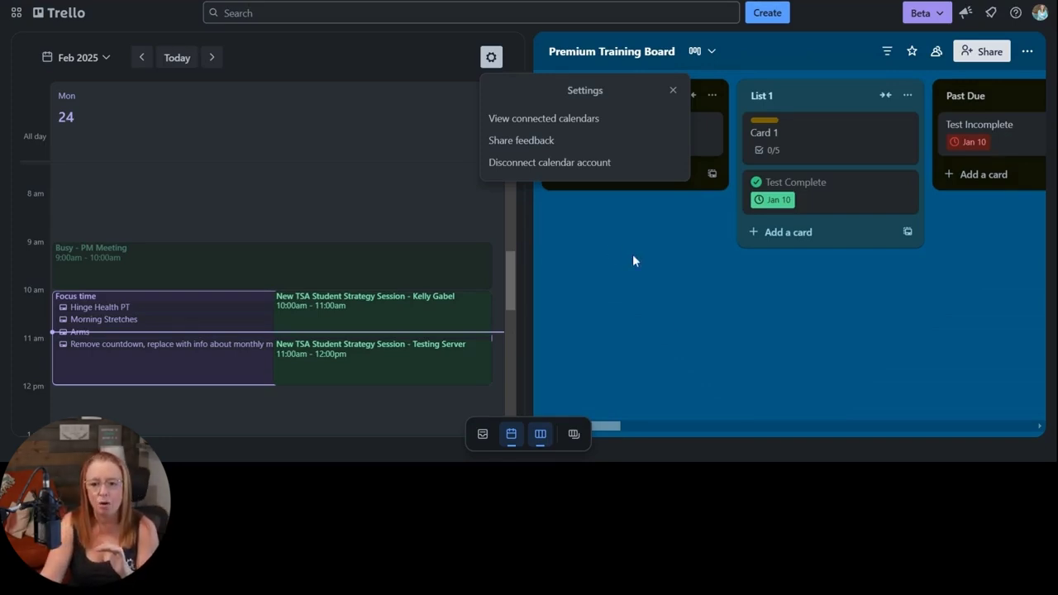
pyautogui.click(585, 236)
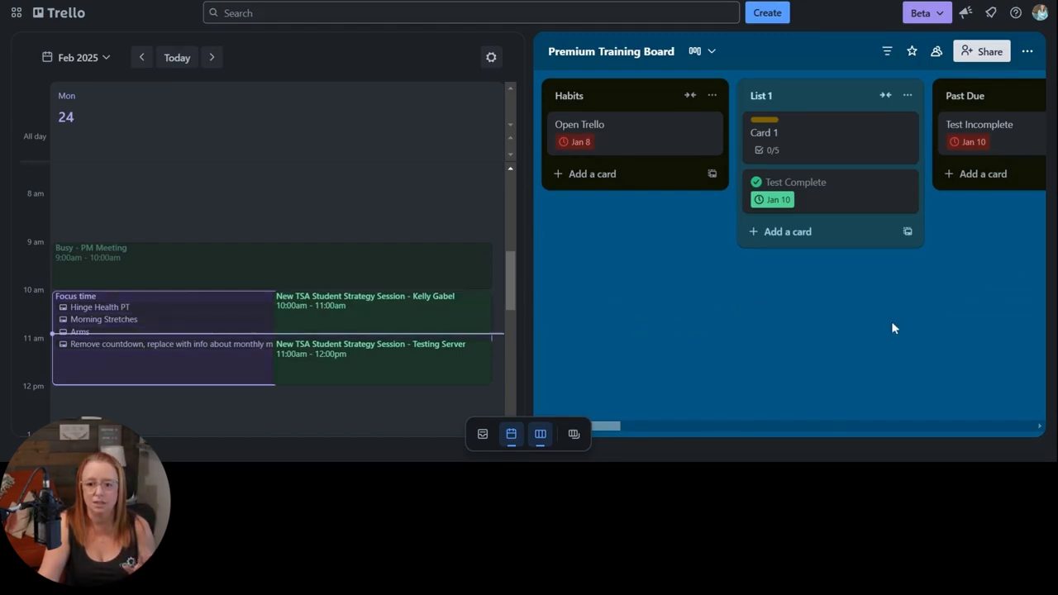
# Pan the board lists sideways beside the Planner, then reopen the board switcher.
pyautogui.moveTo(890, 328); pyautogui.dragTo(843, 331)
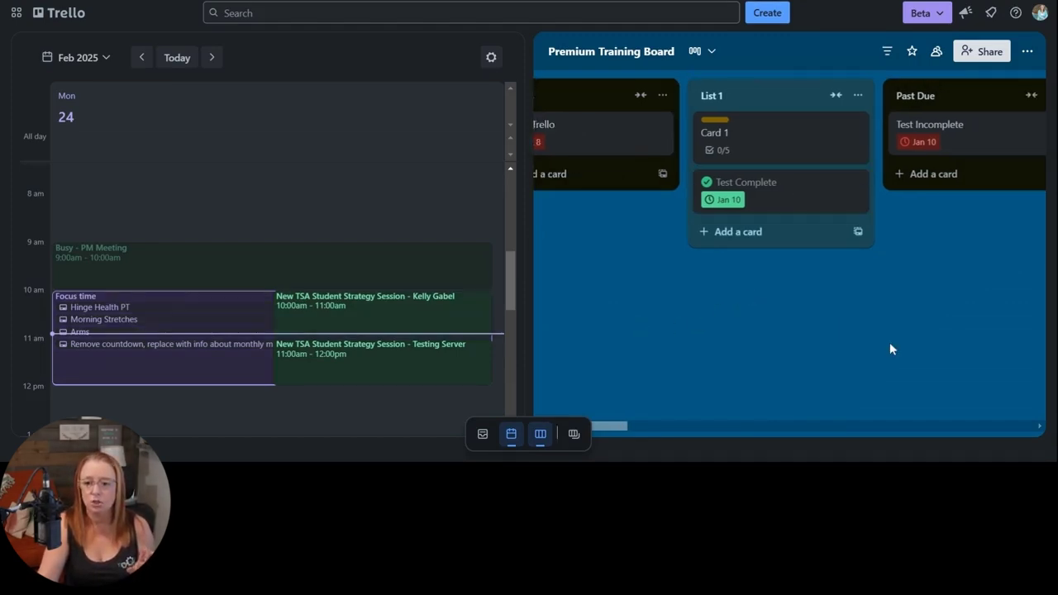
pyautogui.hscroll(2, 906, 279)
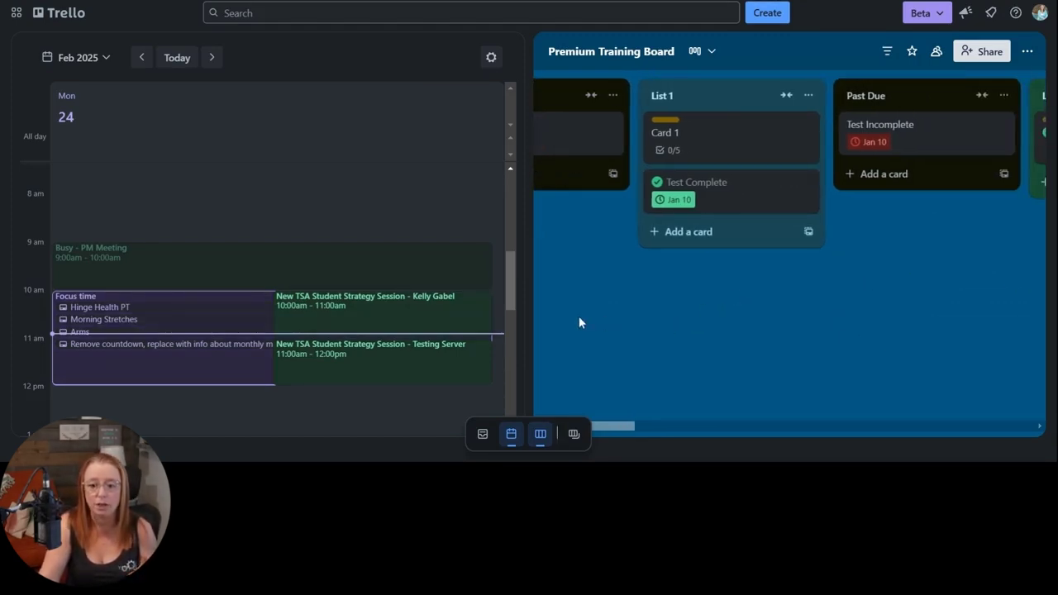
pyautogui.click(574, 435)
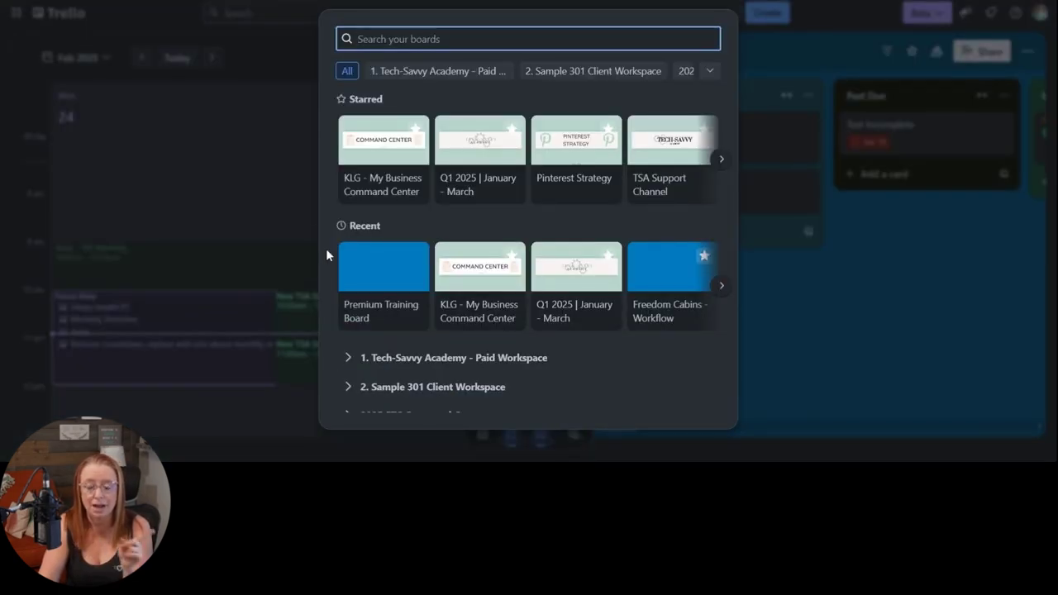
pyautogui.click(479, 273)
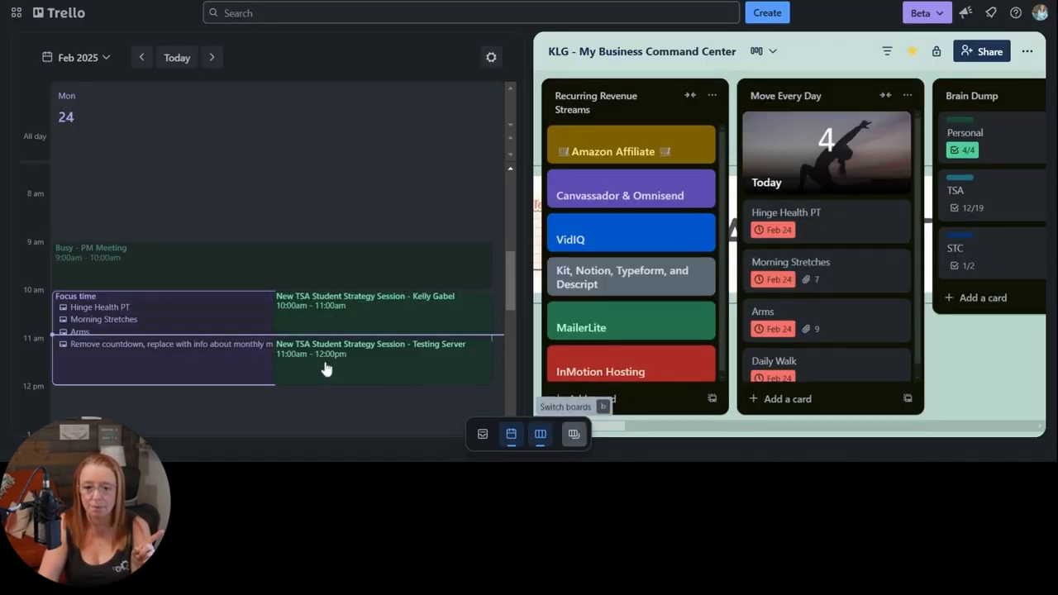
pyautogui.click(574, 435)
pyautogui.click(472, 286)
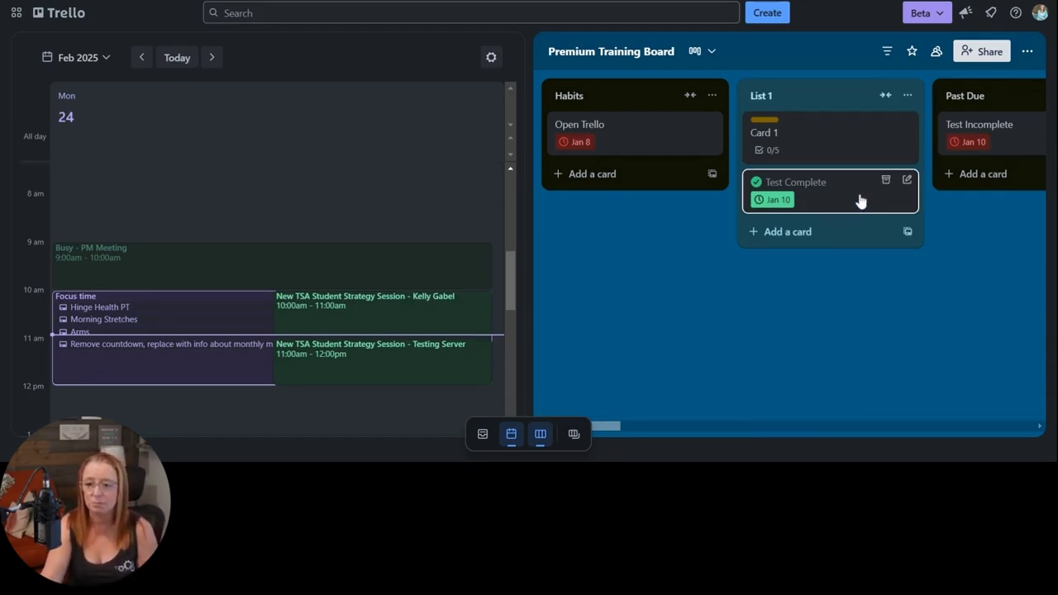
pyautogui.moveTo(857, 201); pyautogui.dragTo(271, 334)
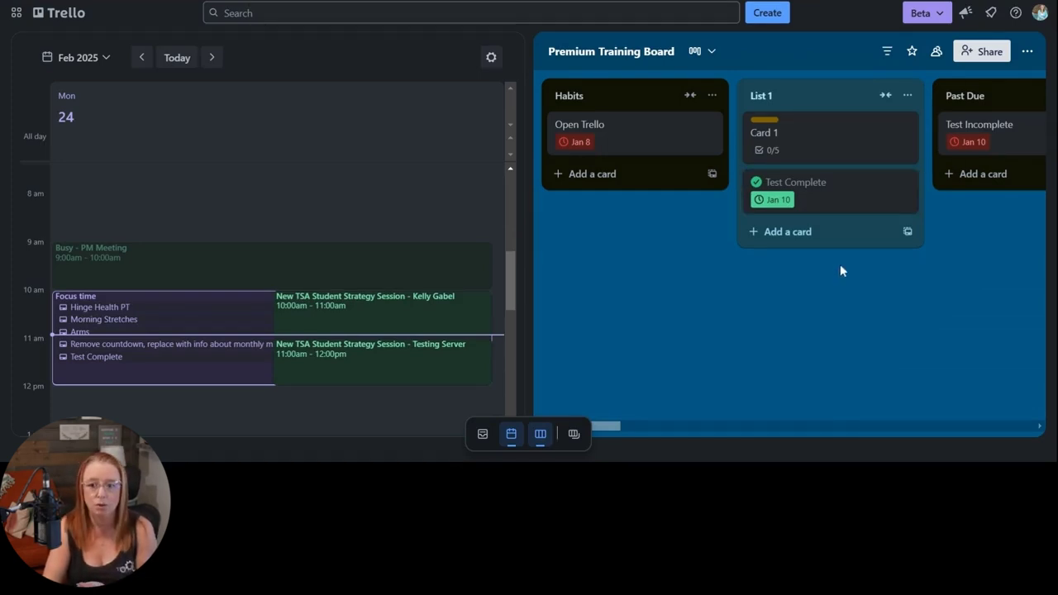
# Open the Focus time block's details to confirm Test Complete is scheduled there.
pyautogui.click(168, 382)
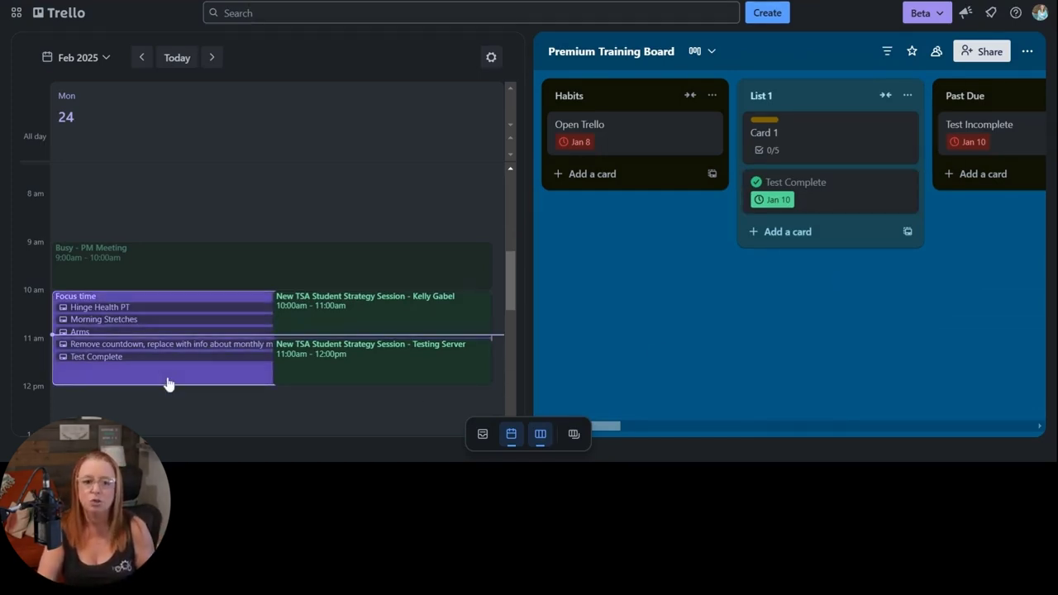
pyautogui.scroll(-2, 132, 314)
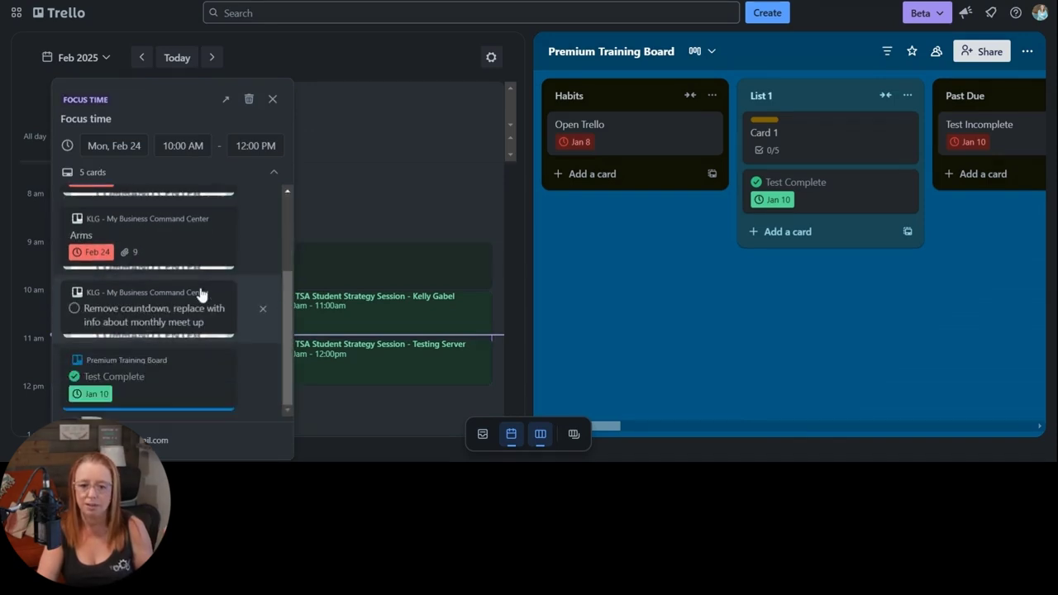
pyautogui.click(157, 401)
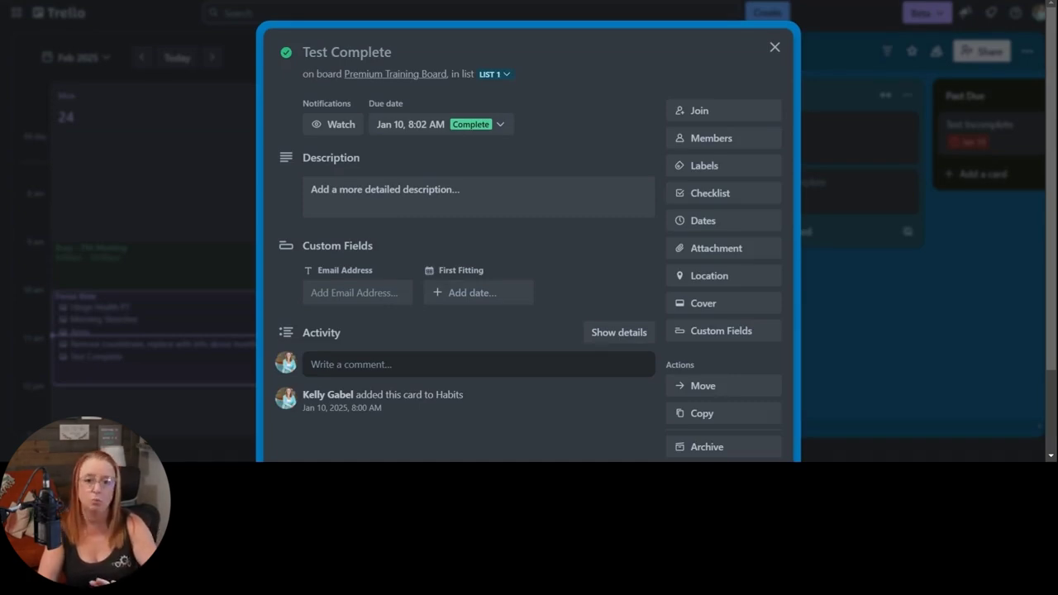
pyautogui.click(775, 48)
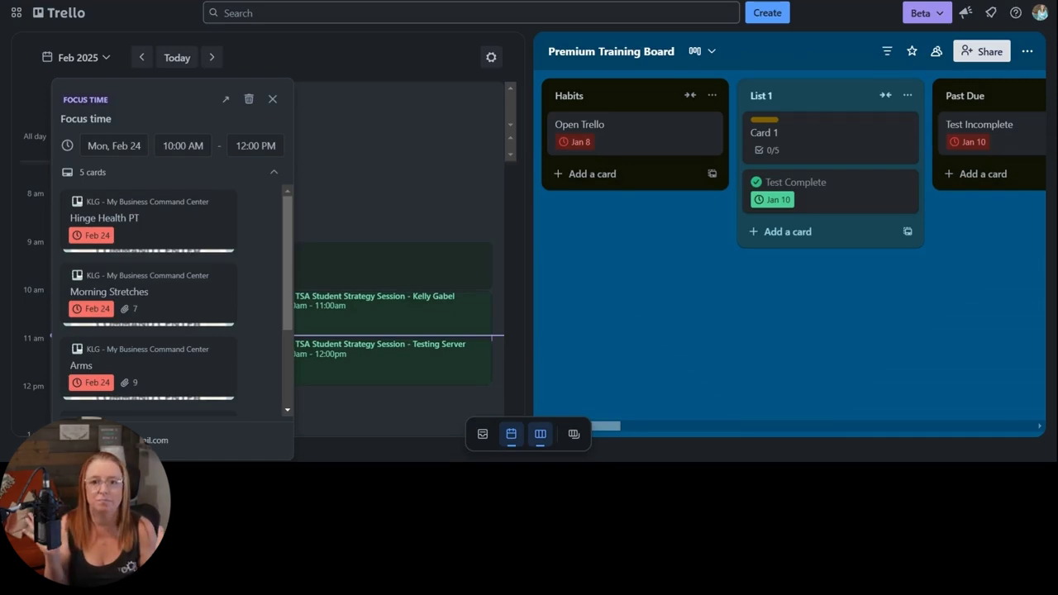
pyautogui.click(663, 297)
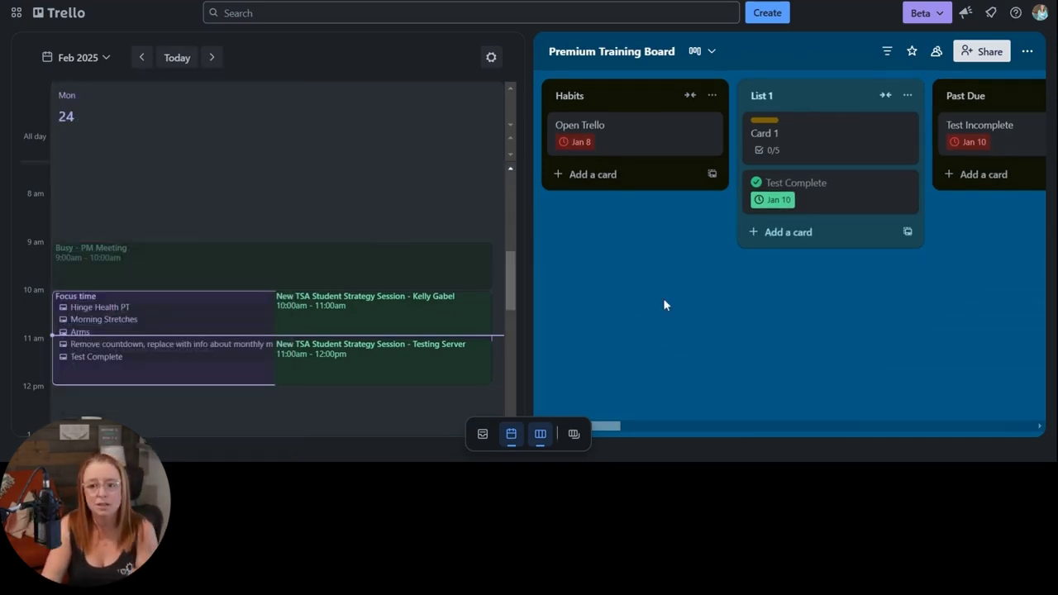
pyautogui.click(543, 436)
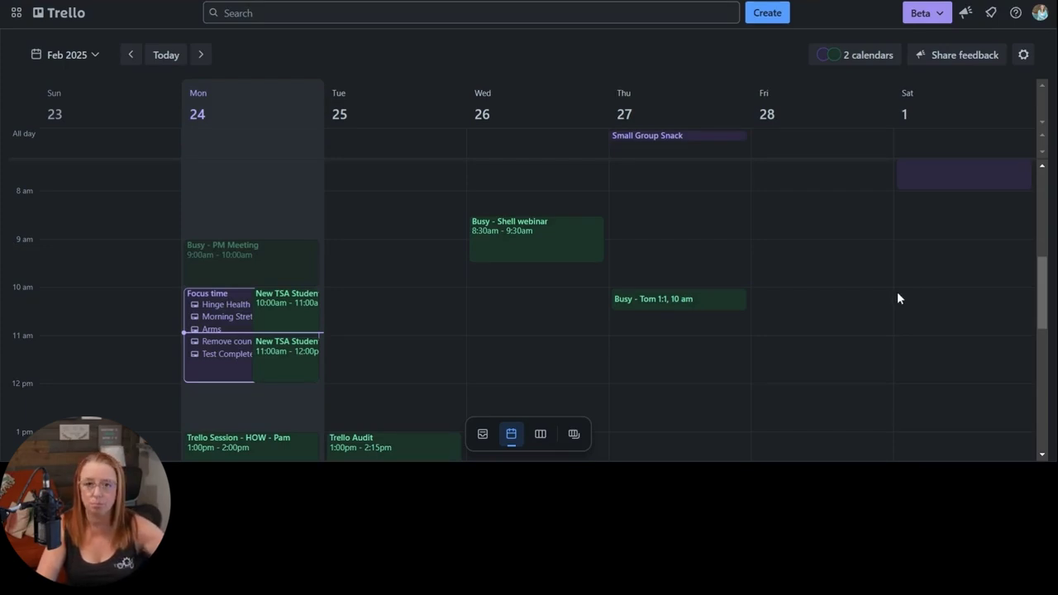
pyautogui.click(541, 435)
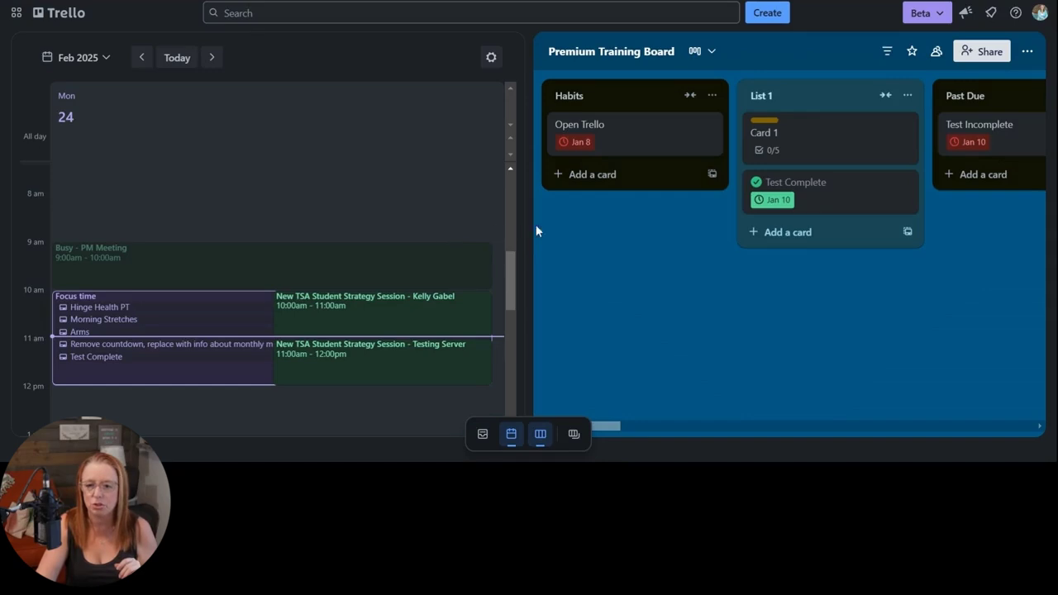
pyautogui.click(511, 432)
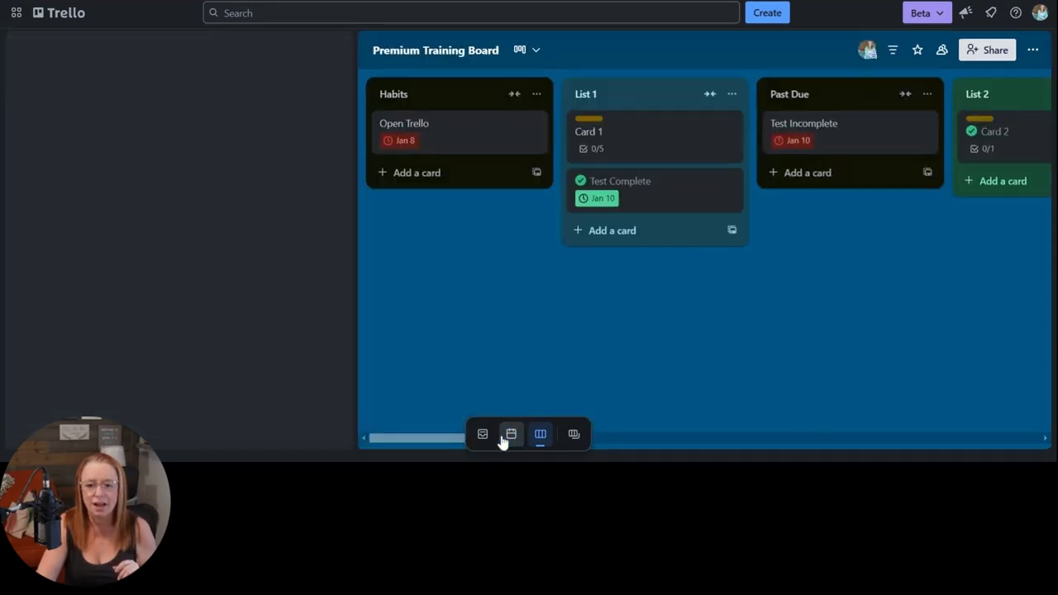
pyautogui.click(483, 433)
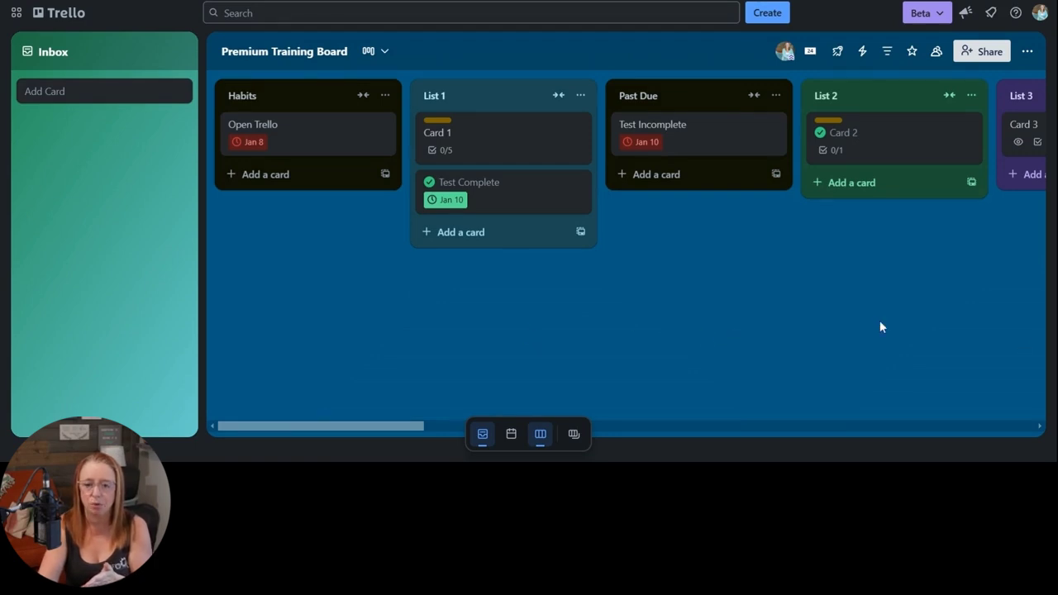
pyautogui.click(479, 435)
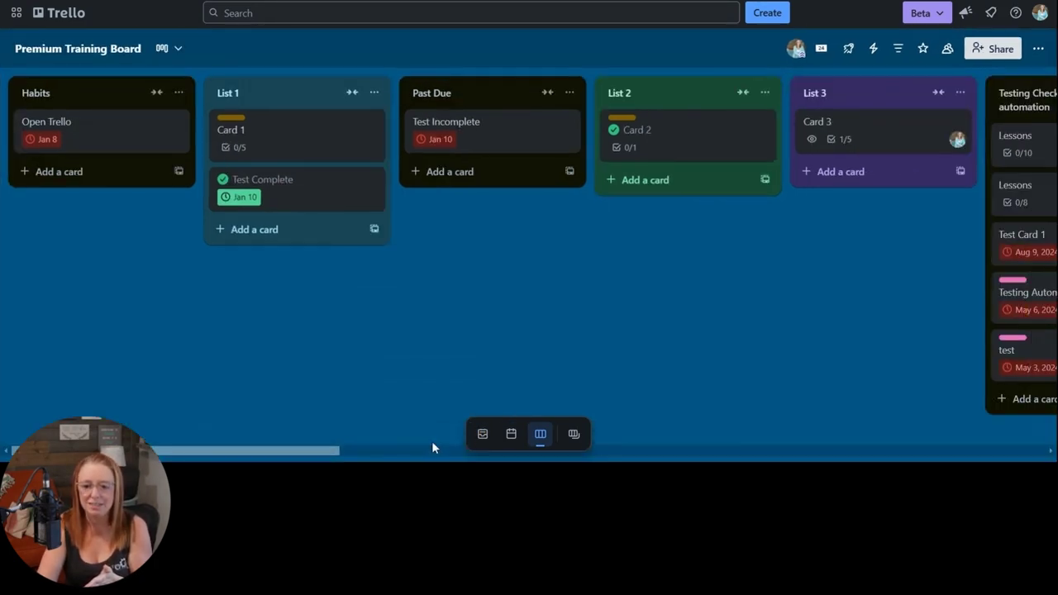
pyautogui.click(511, 436)
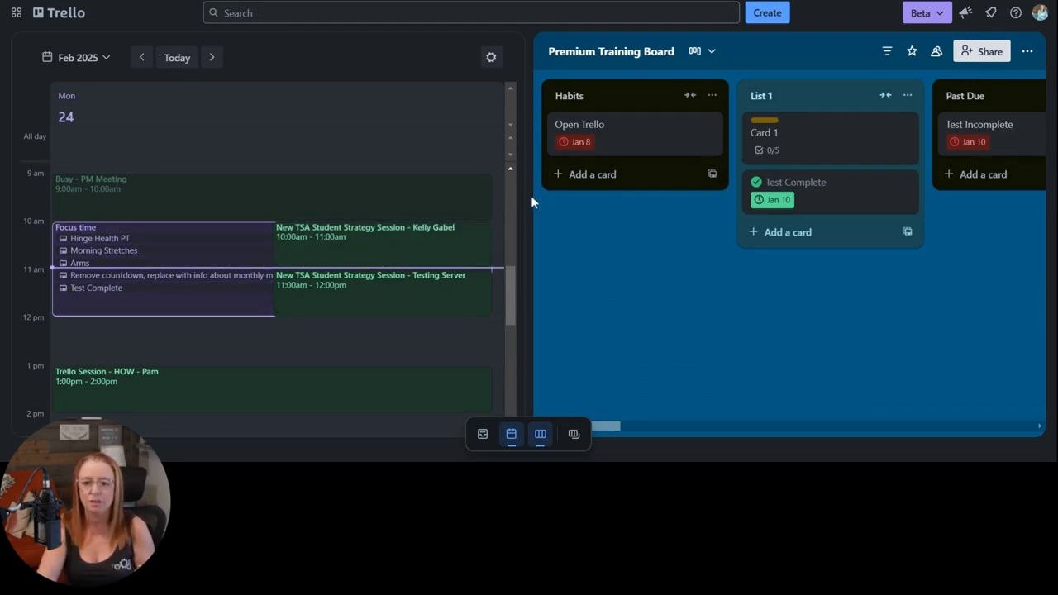
pyautogui.moveTo(527, 201); pyautogui.dragTo(453, 225)
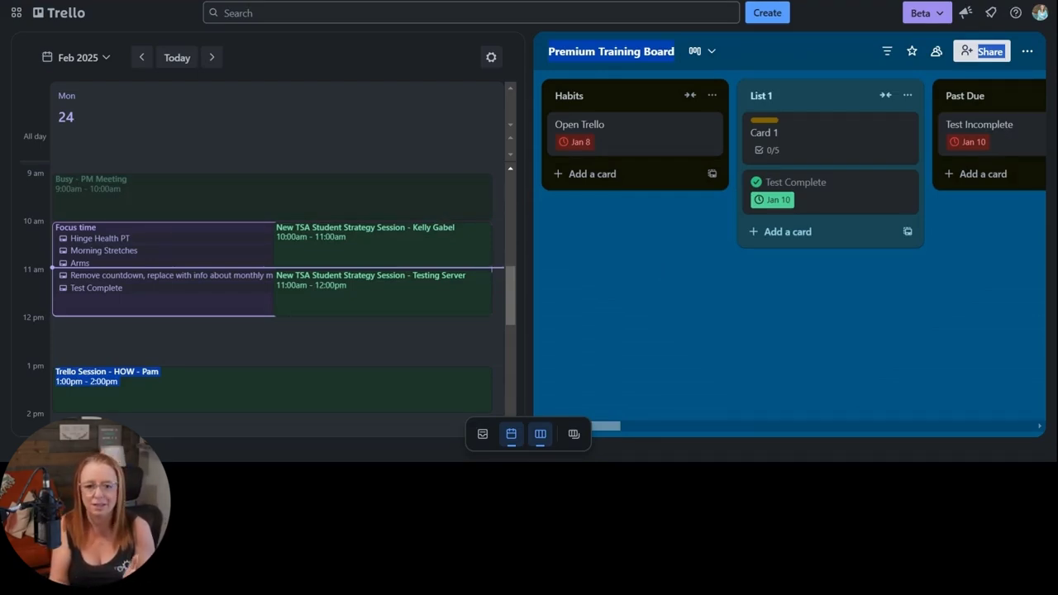
pyautogui.click(663, 261)
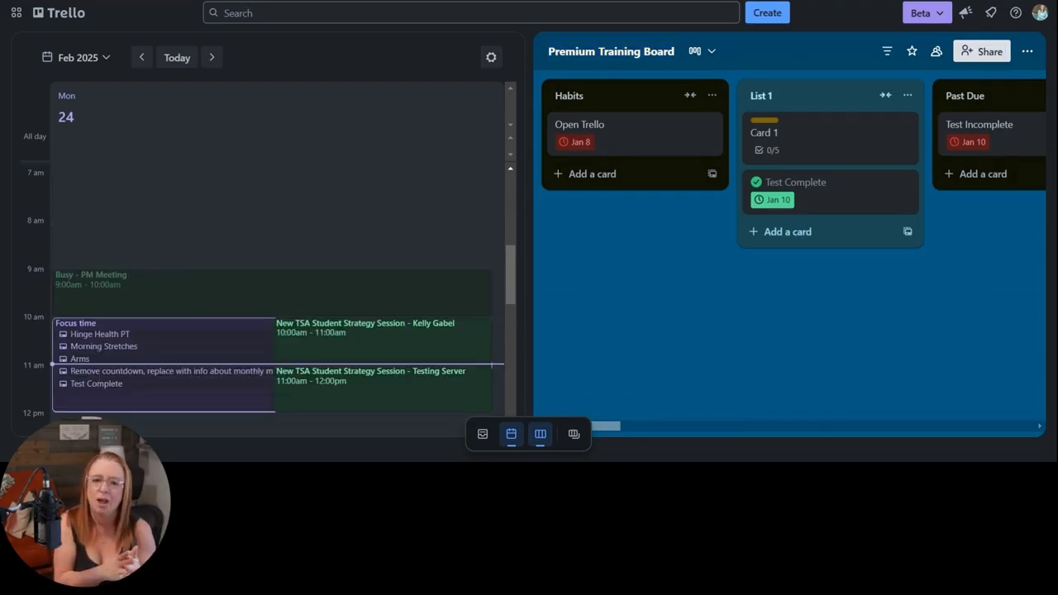